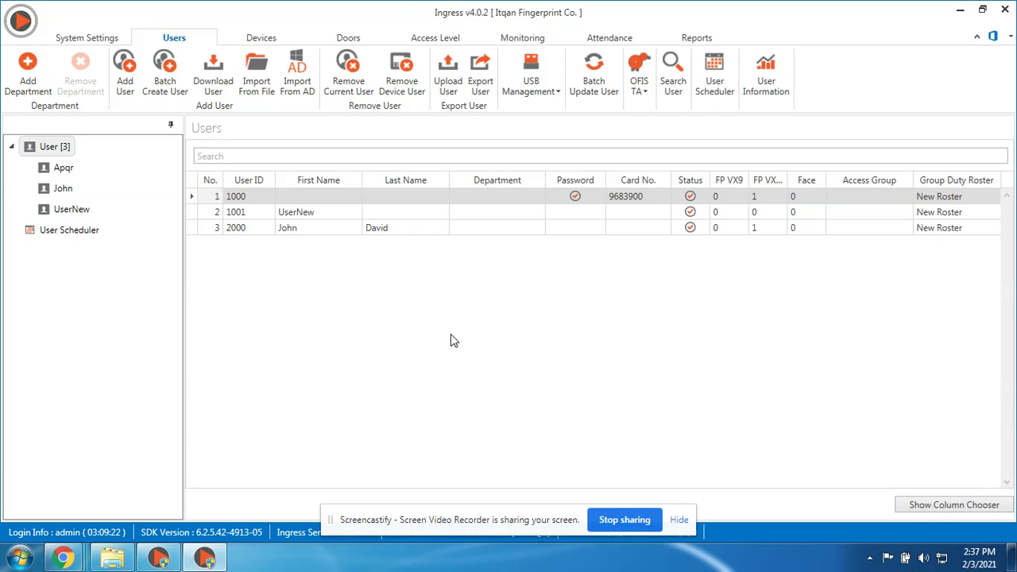
# Review the system overview diagram on page 5 of the PDF manual, then return to Ingress.
pyautogui.hotkey('alt', 'Tab')
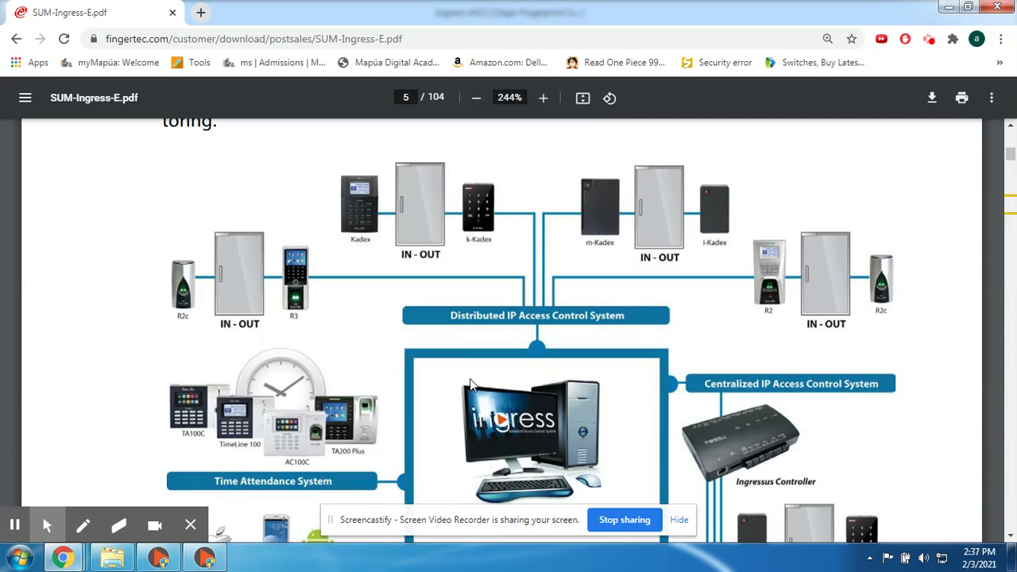
pyautogui.click(204, 557)
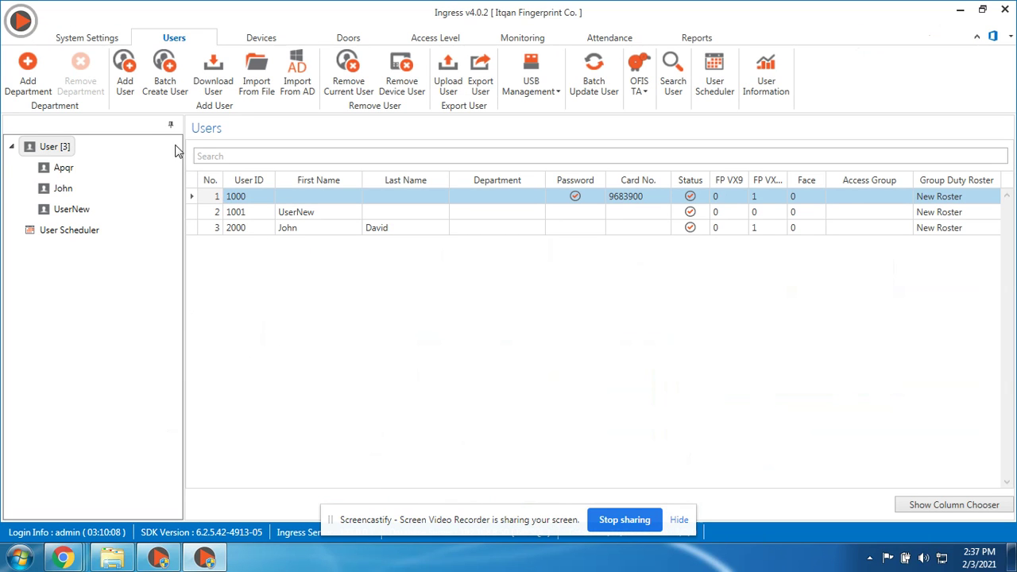
# Add user ID 2001 with the given username and first name, saving without uploading.
pyautogui.click(125, 83)
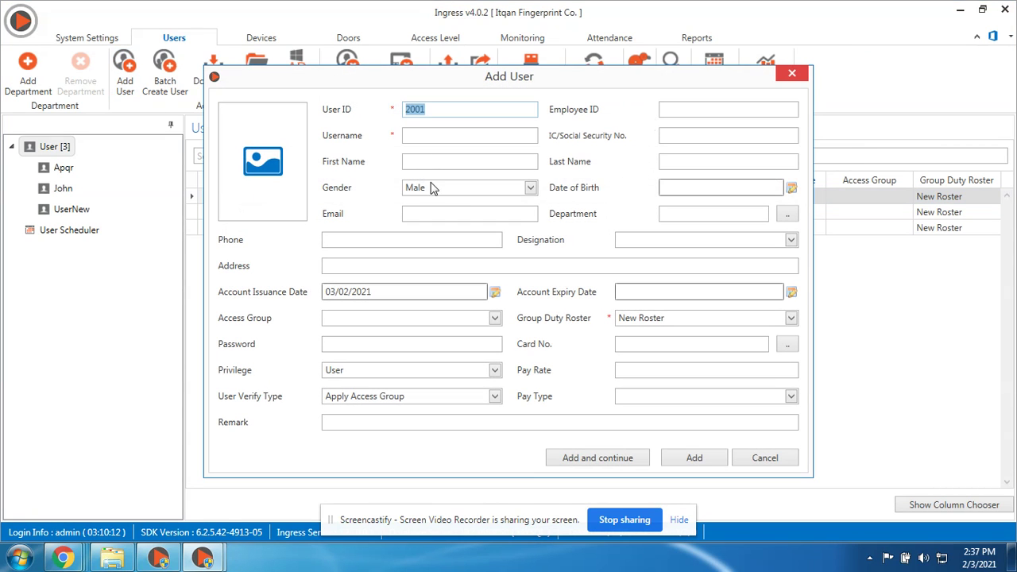
pyautogui.click(438, 134)
pyautogui.write('Jay')
pyautogui.press('Tab')
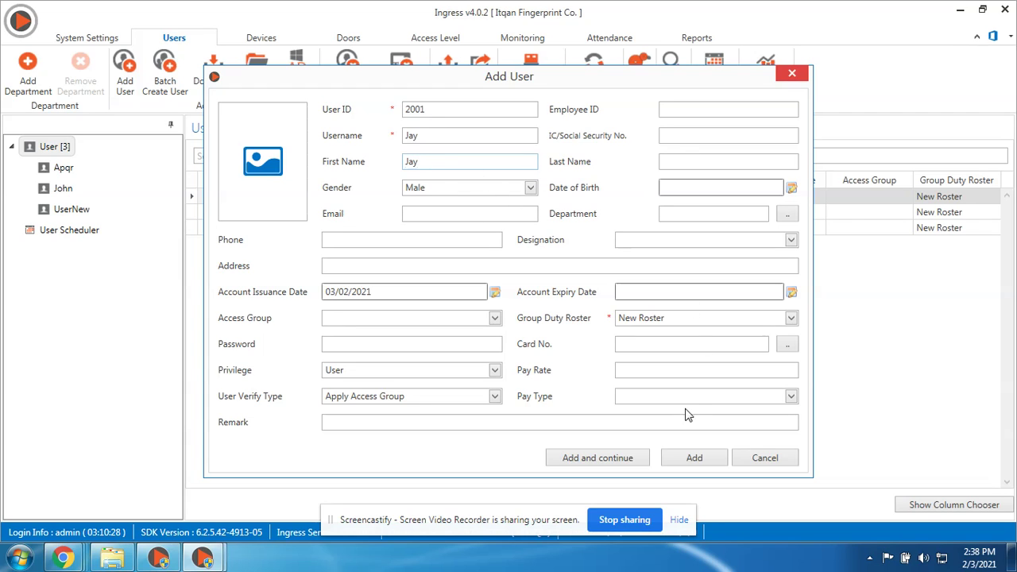
pyautogui.click(703, 465)
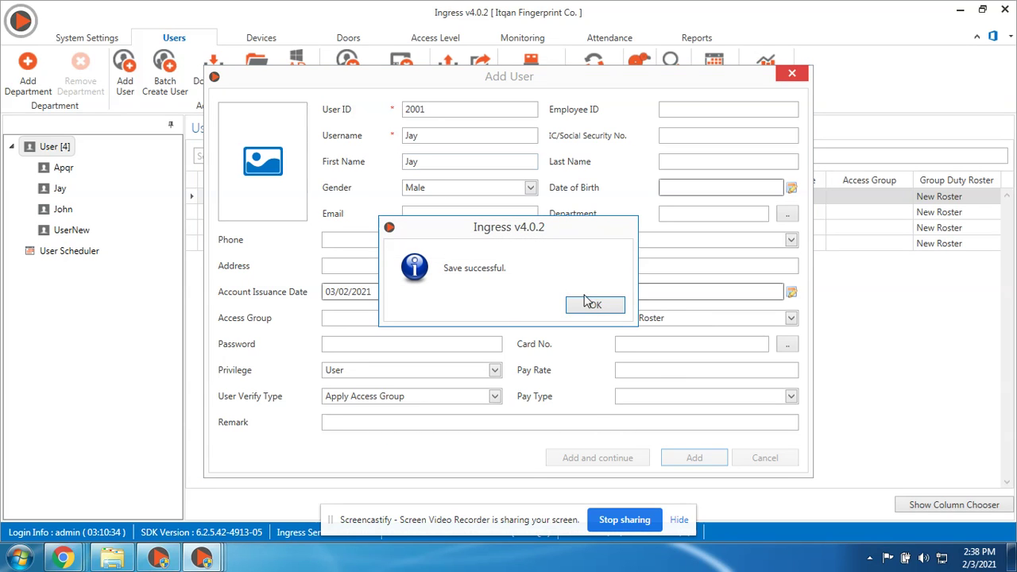
pyautogui.click(592, 302)
pyautogui.click(711, 306)
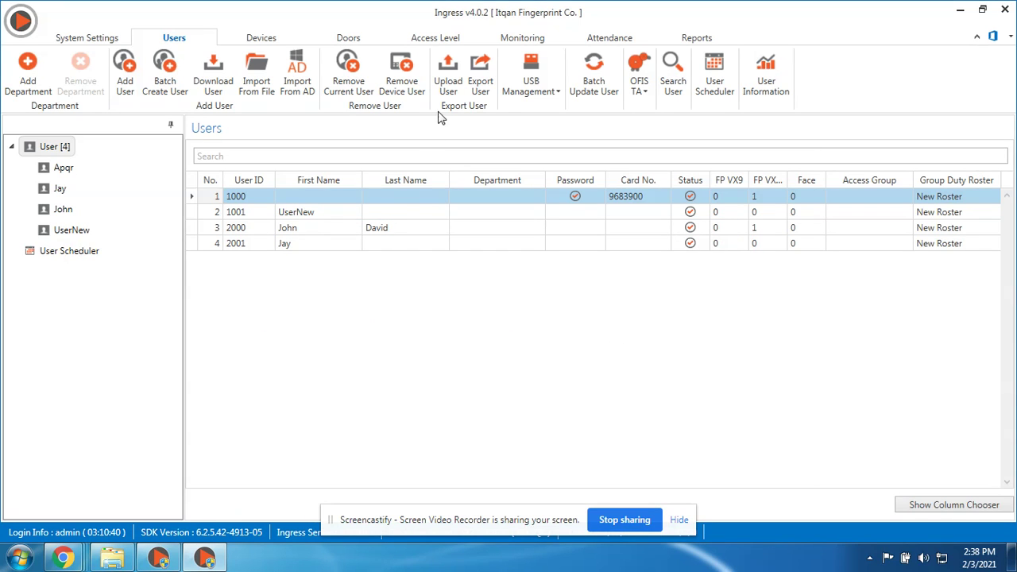
# Select user 2001, the Attendance TA100c terminal and Username + Password + Privilege data for upload.
pyautogui.click(448, 84)
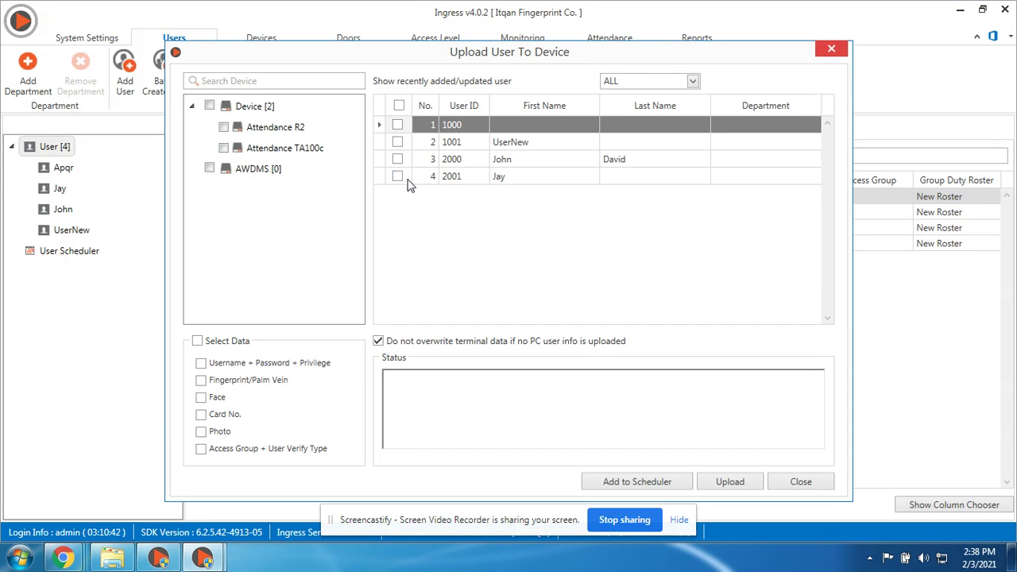
pyautogui.click(397, 176)
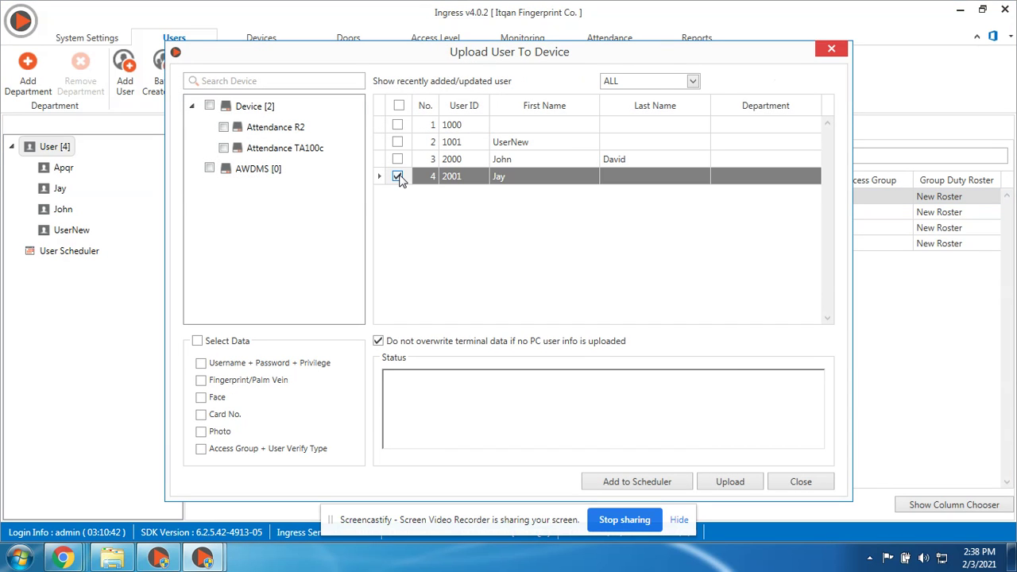
pyautogui.click(223, 148)
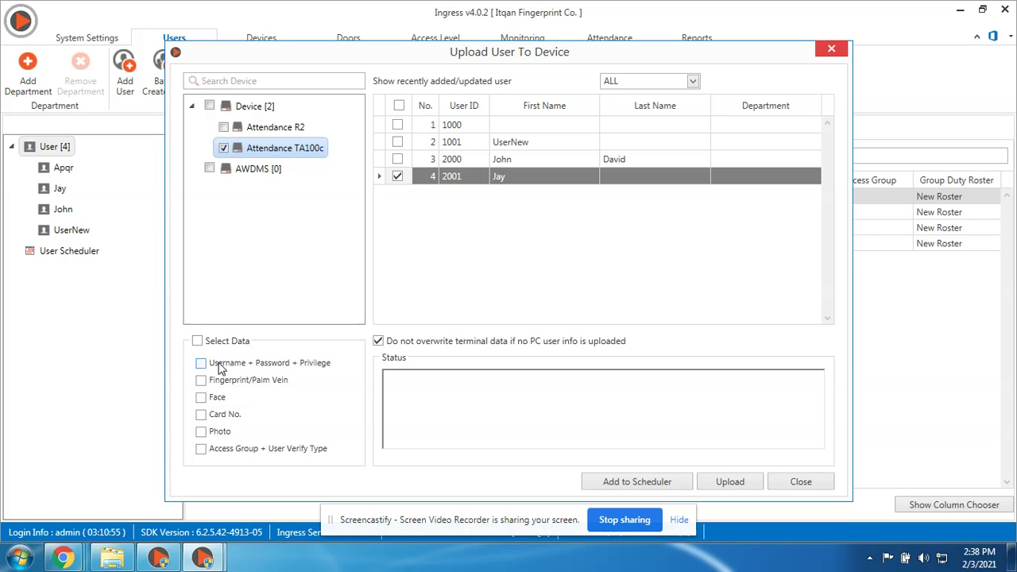
pyautogui.click(201, 363)
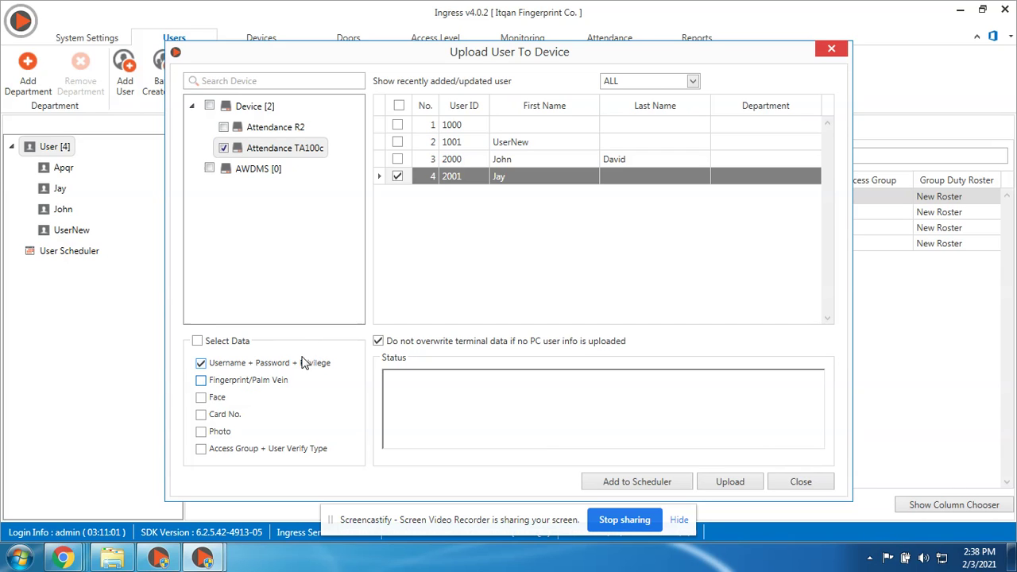
pyautogui.moveTo(557, 56)
pyautogui.mouseDown()
pyautogui.moveTo(469, 36)
pyautogui.moveTo(408, 44)
pyautogui.mouseUp()
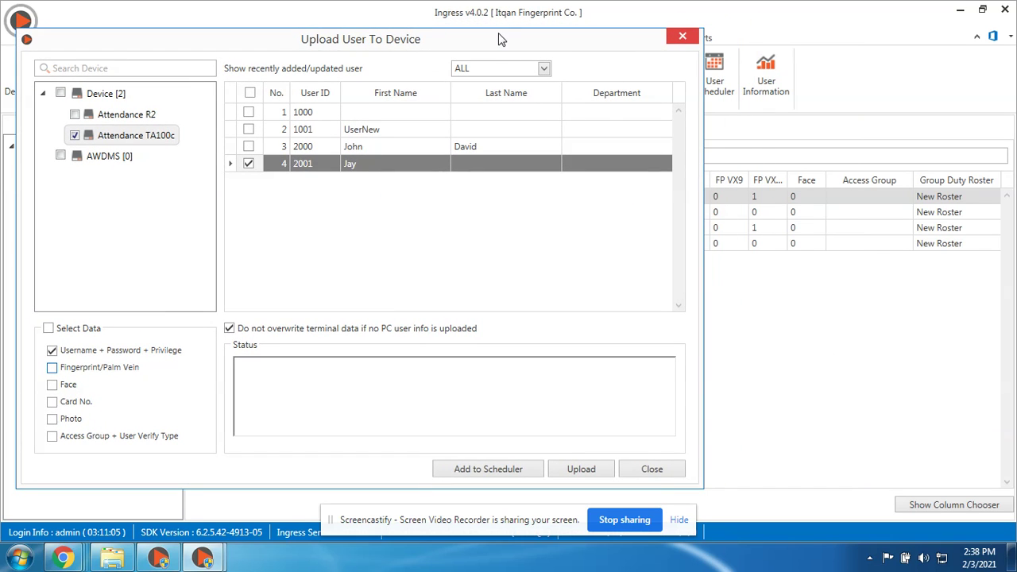
pyautogui.moveTo(501, 39)
pyautogui.mouseDown()
pyautogui.moveTo(554, 339)
pyautogui.moveTo(641, 29)
pyautogui.mouseUp()
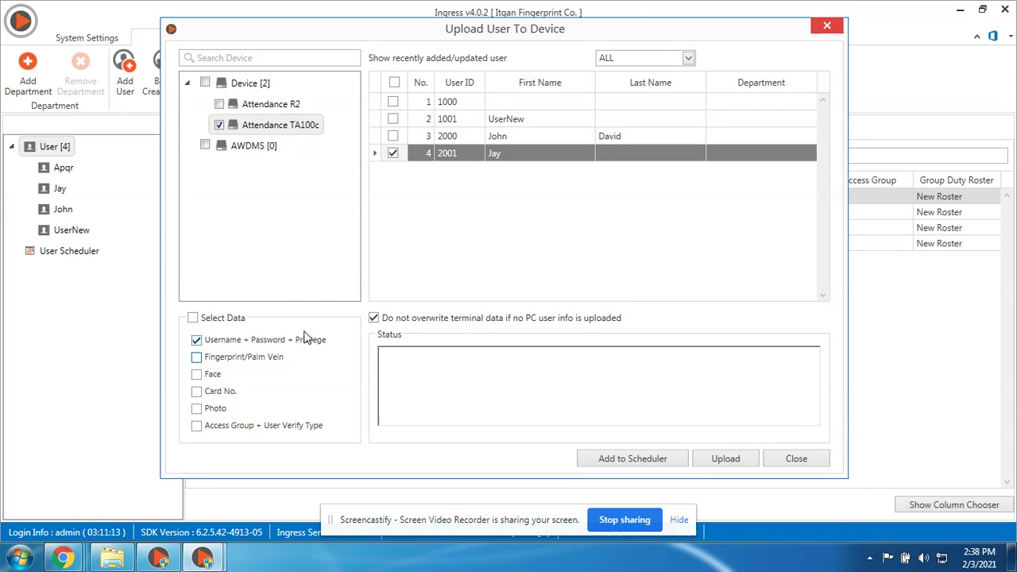
pyautogui.moveTo(353, 37); pyautogui.dragTo(350, 43)
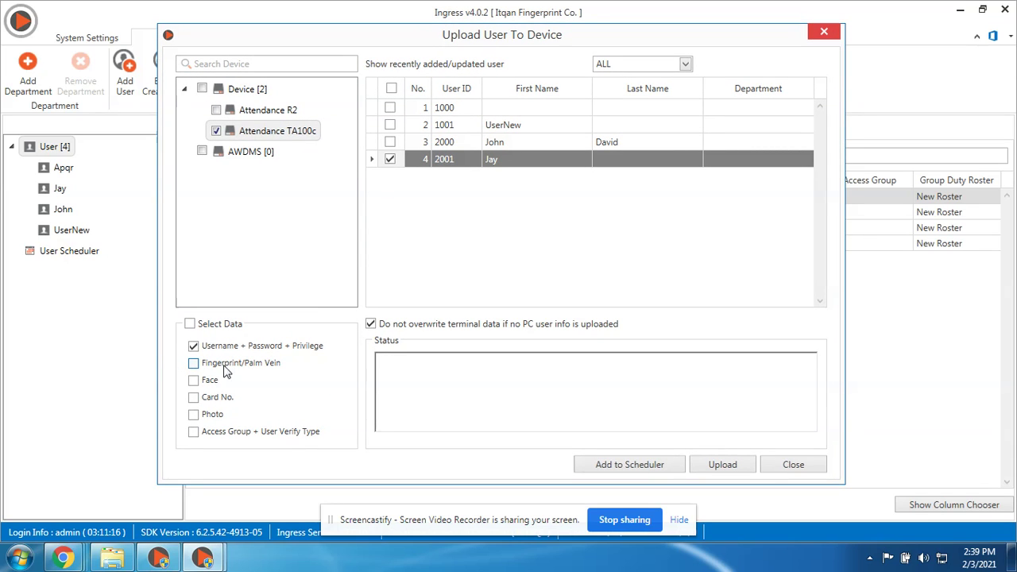
# Upload user 2001 to the TA100c and close the window once the process completes.
pyautogui.click(724, 470)
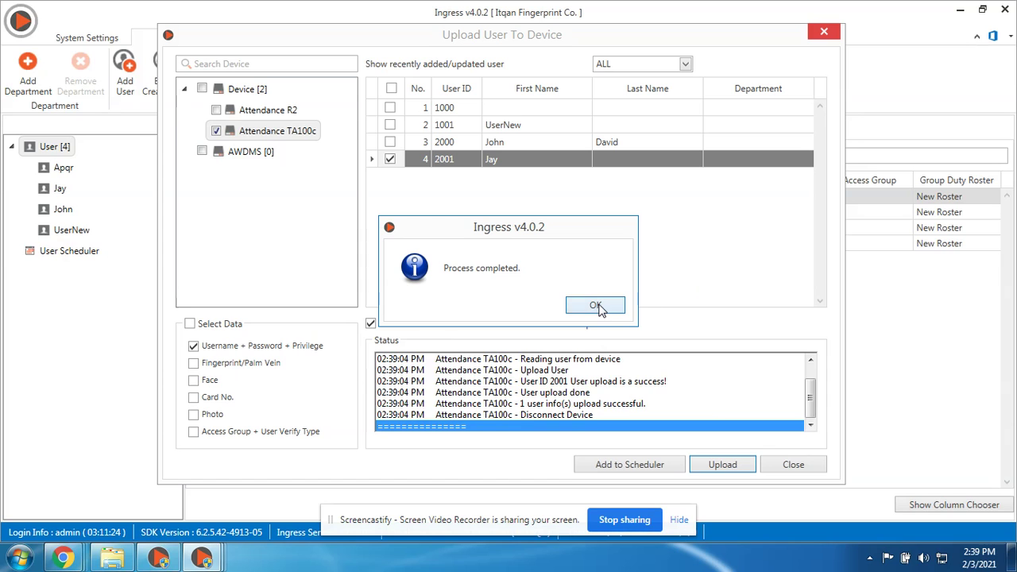
pyautogui.click(595, 306)
pyautogui.click(799, 470)
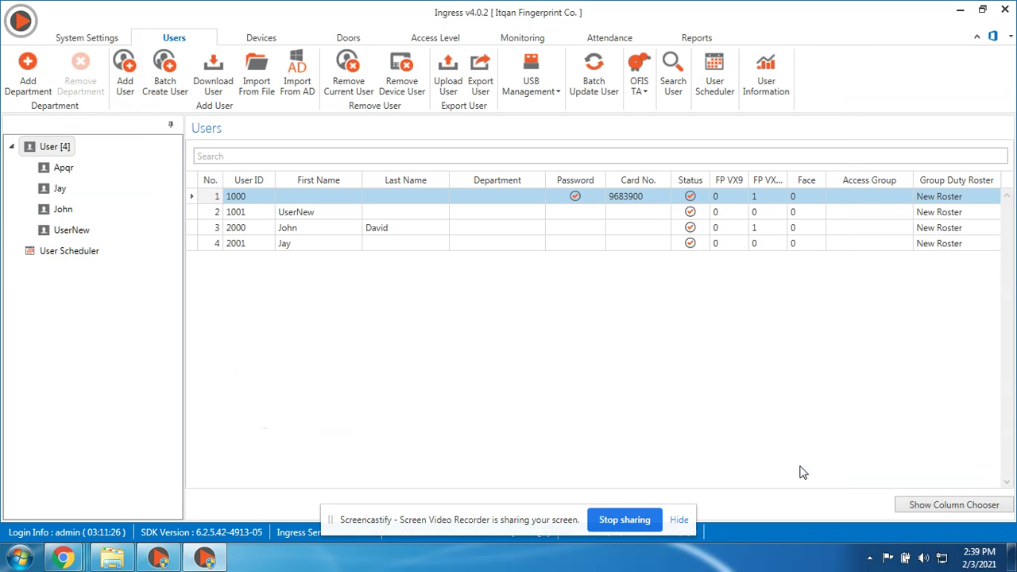
# Download user 2001's username, fingerprint and card number data from the Attendance TA100c.
pyautogui.click(213, 81)
pyautogui.click(277, 113)
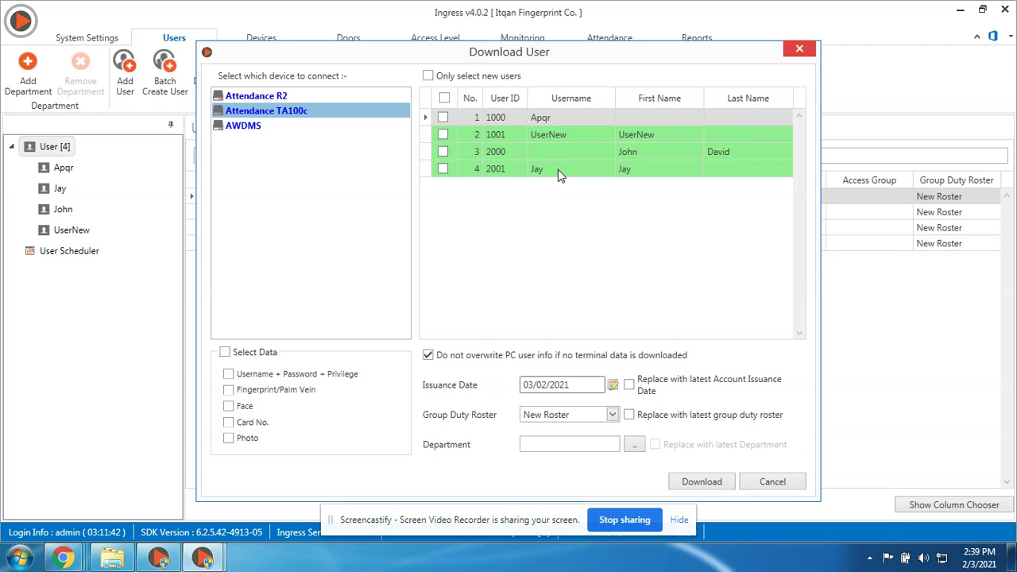
pyautogui.click(442, 169)
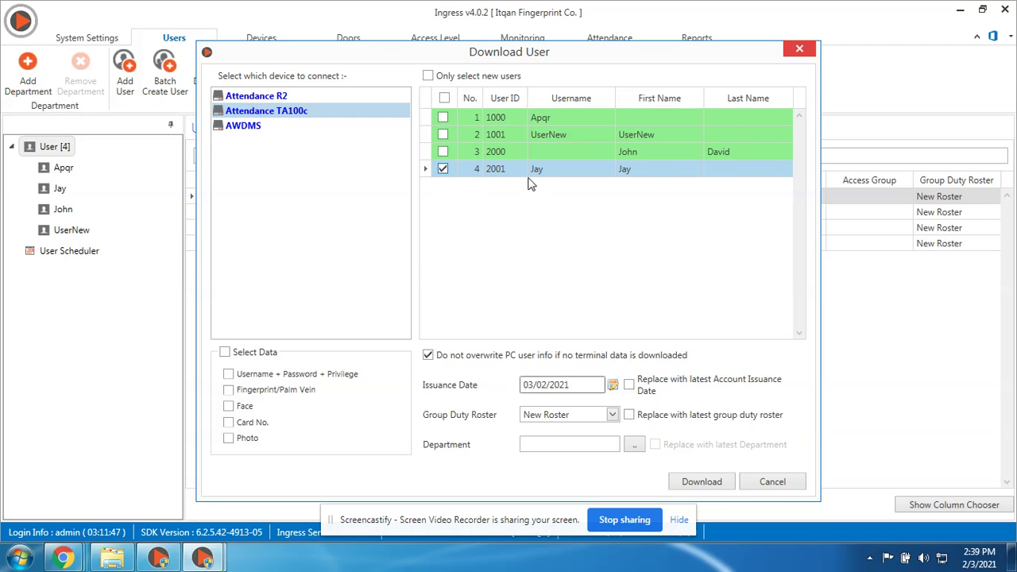
pyautogui.click(229, 375)
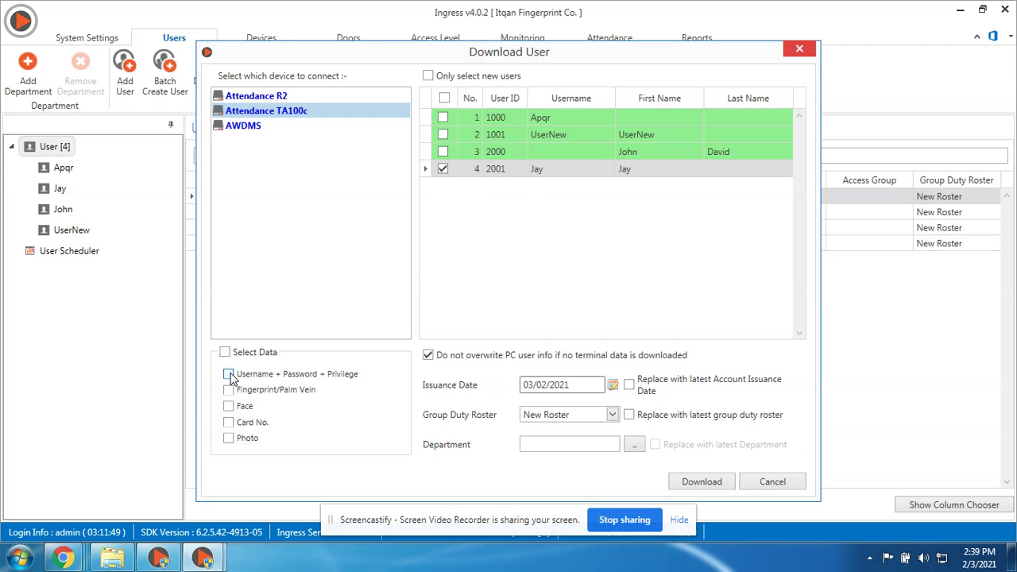
pyautogui.click(230, 390)
pyautogui.click(228, 422)
pyautogui.click(696, 482)
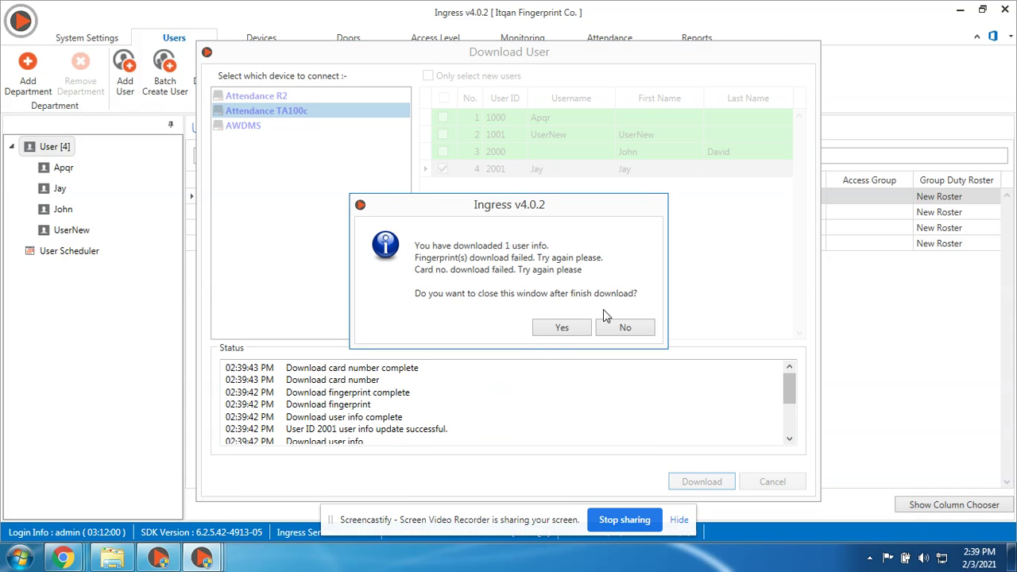
pyautogui.click(561, 327)
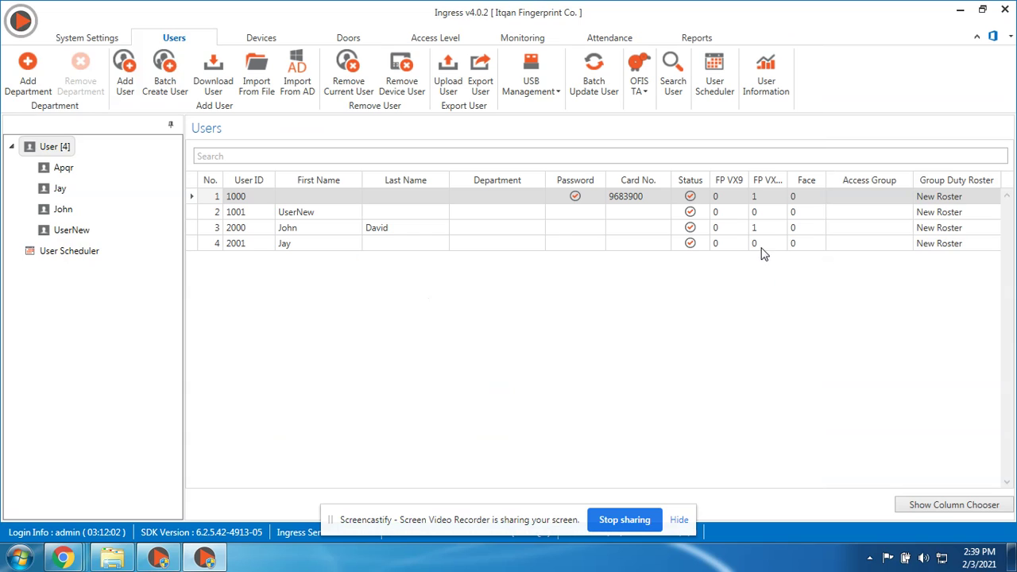